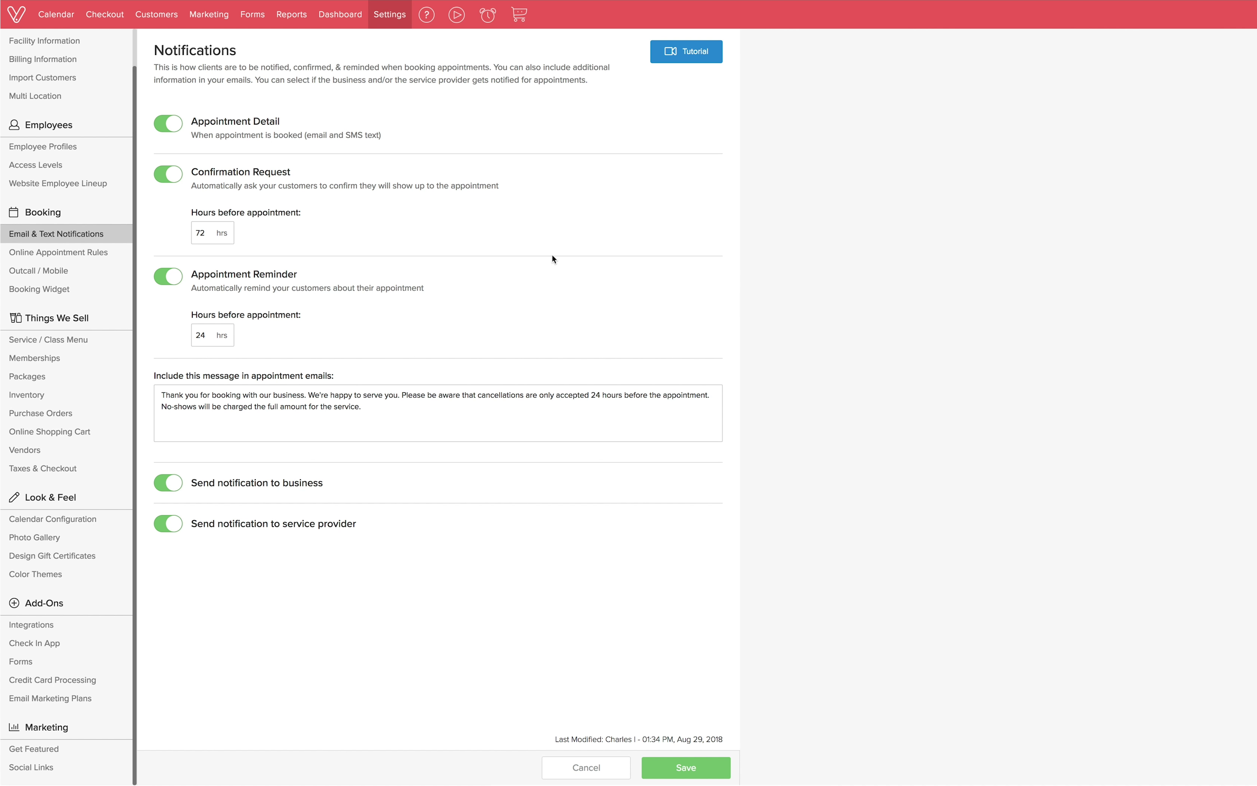
Open Access Levels and switch the Admin role off, then back on, so it stays active.
left_click(100, 168)
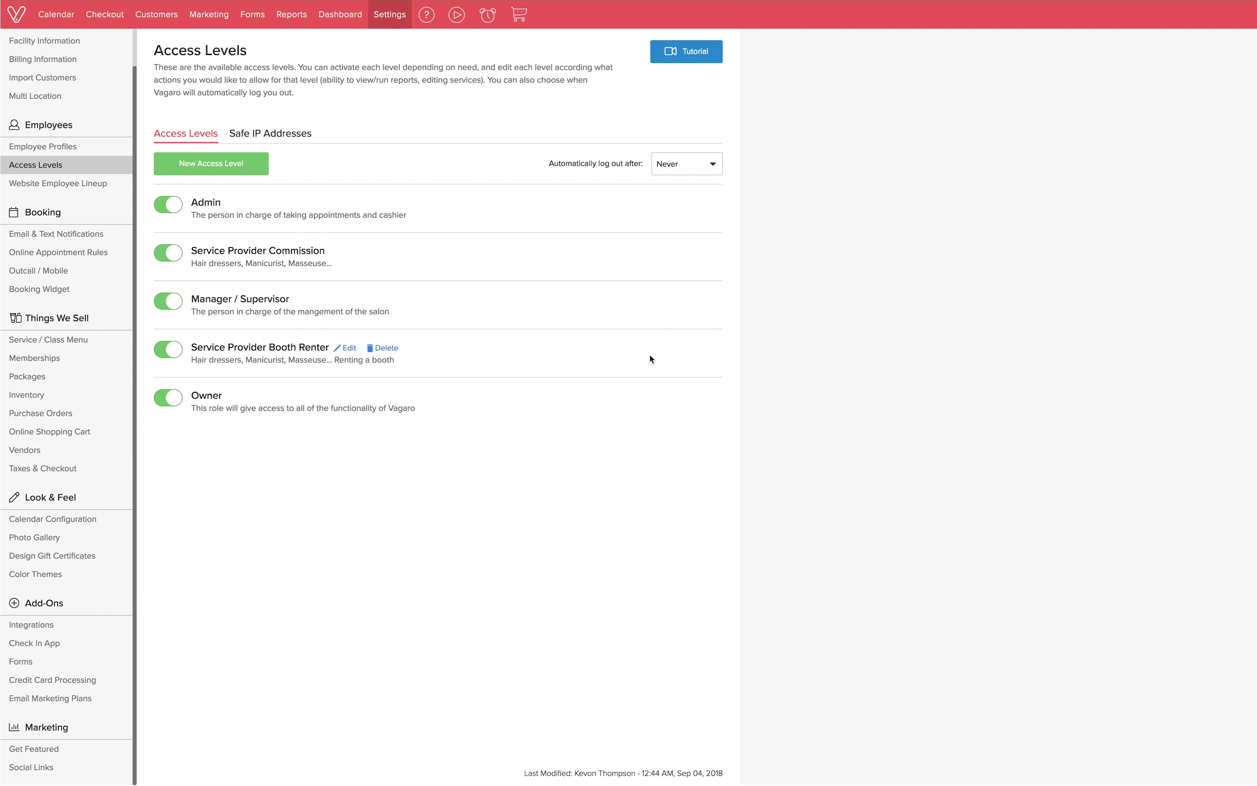
left_click(168, 207)
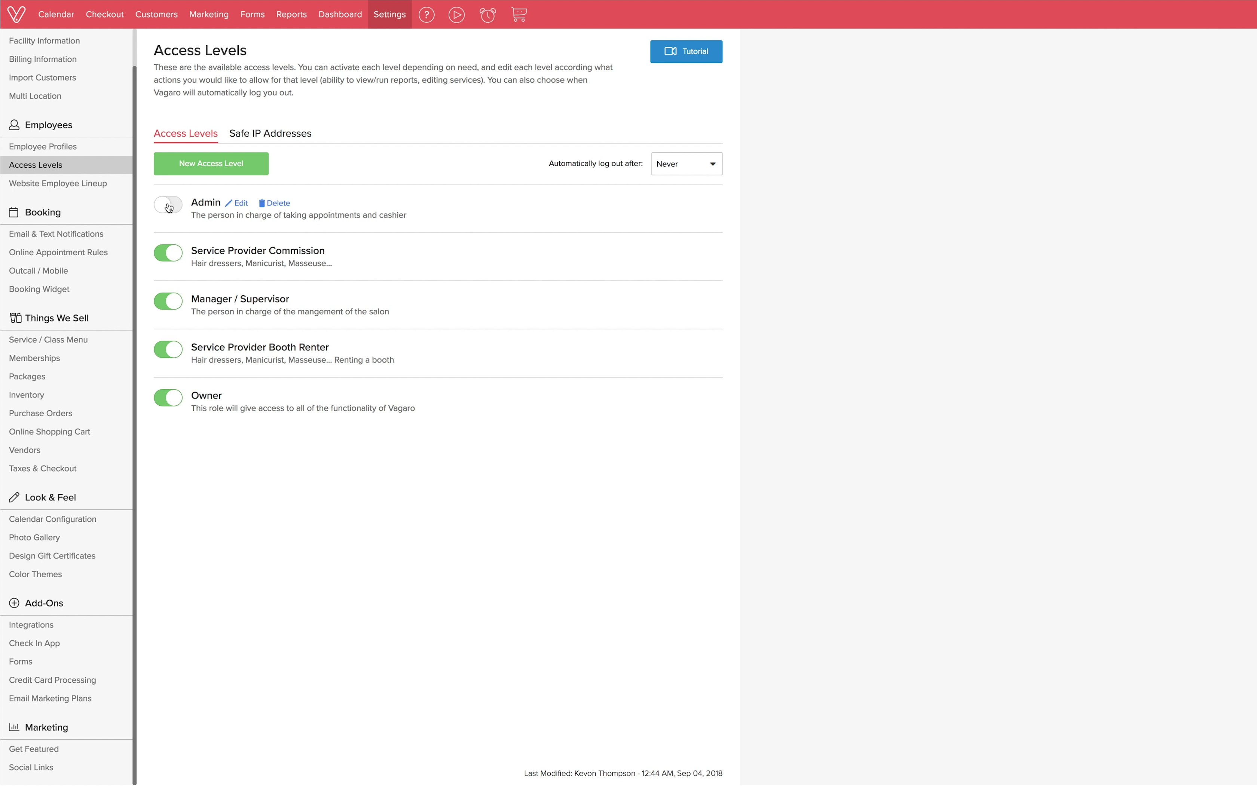
left_click(169, 207)
left_click(238, 206)
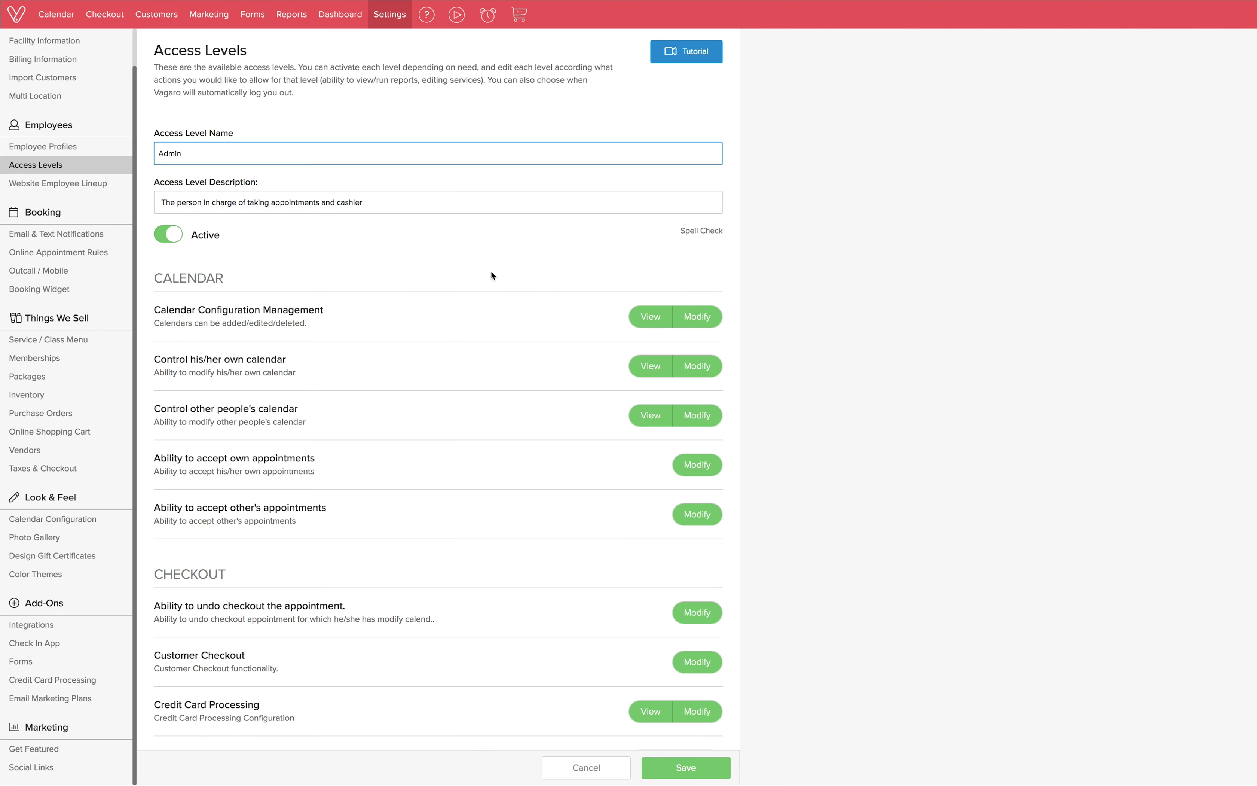
scroll(490, 271, "down", 1)
scroll(570, 282, "down", 2)
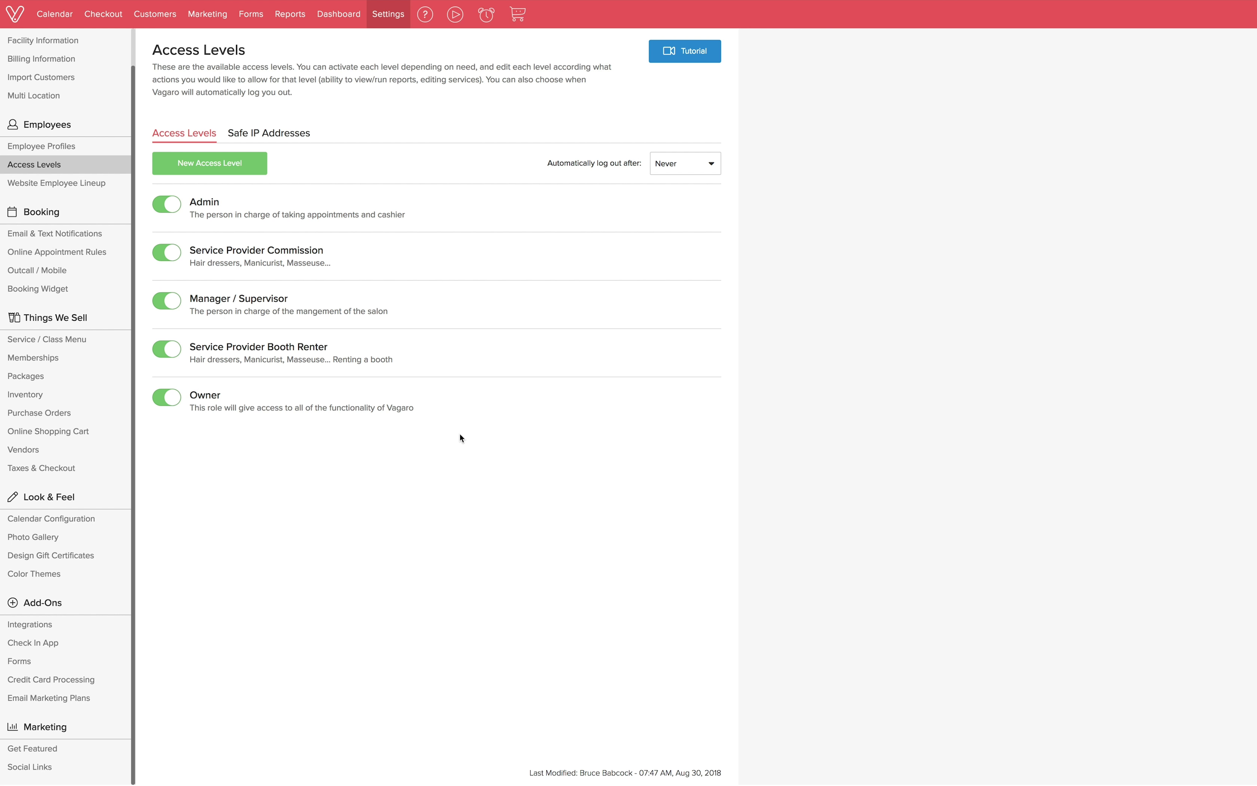
Turn off 'Ability to undo checkout' for Service Provider Commission and save the role.
mouse_move(352, 273)
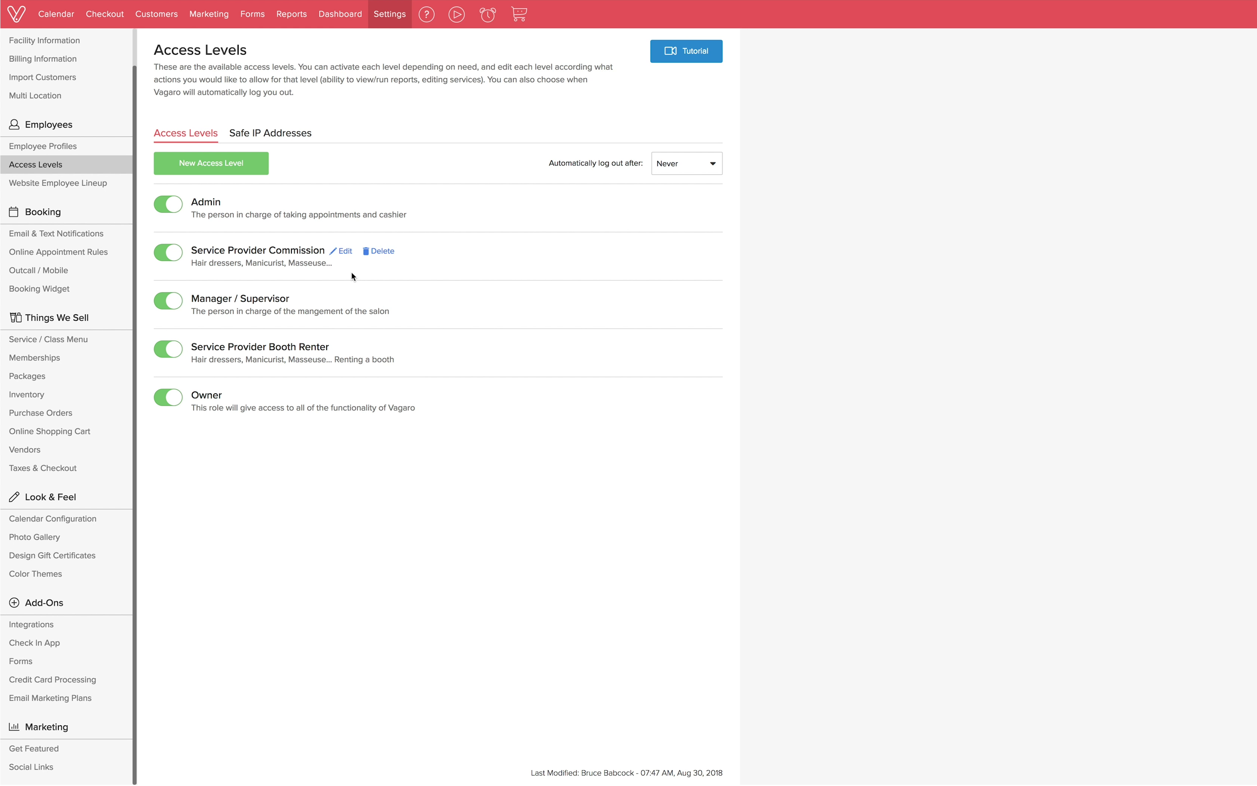
left_click(344, 253)
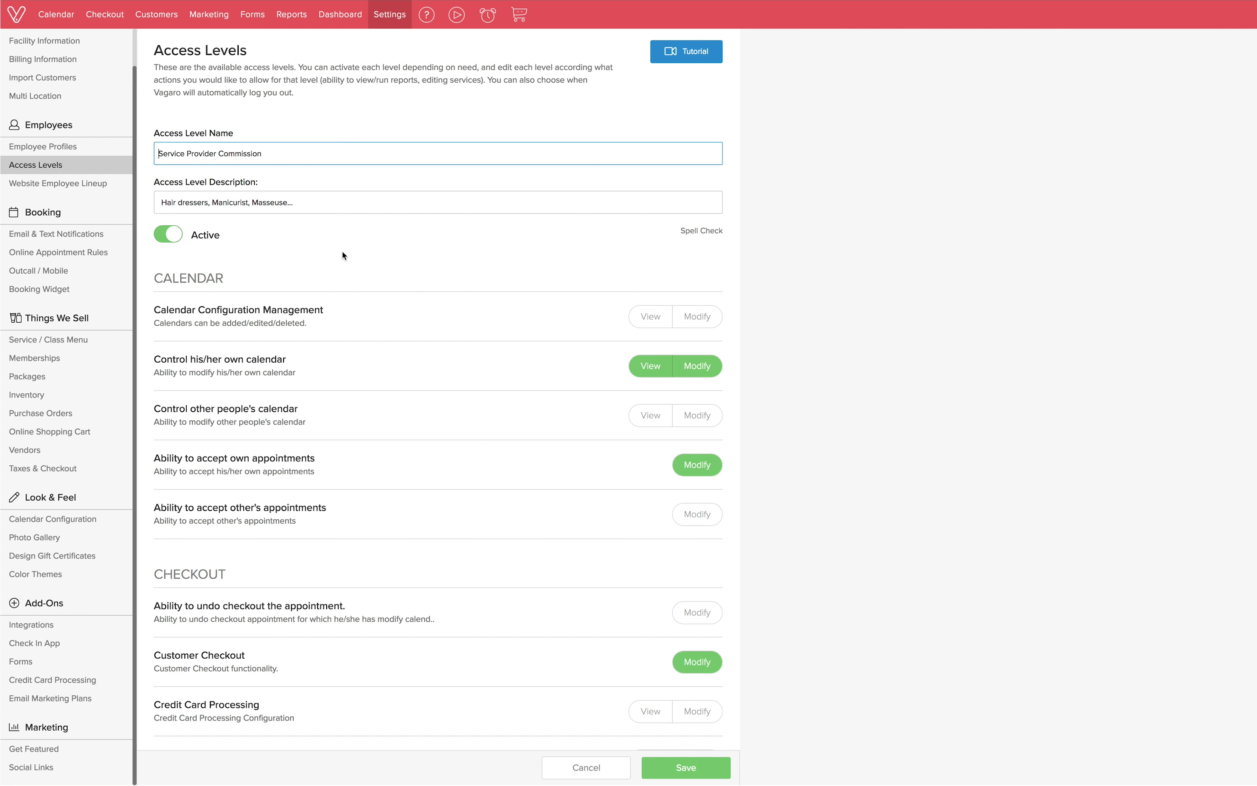
scroll(457, 379, "down", 3)
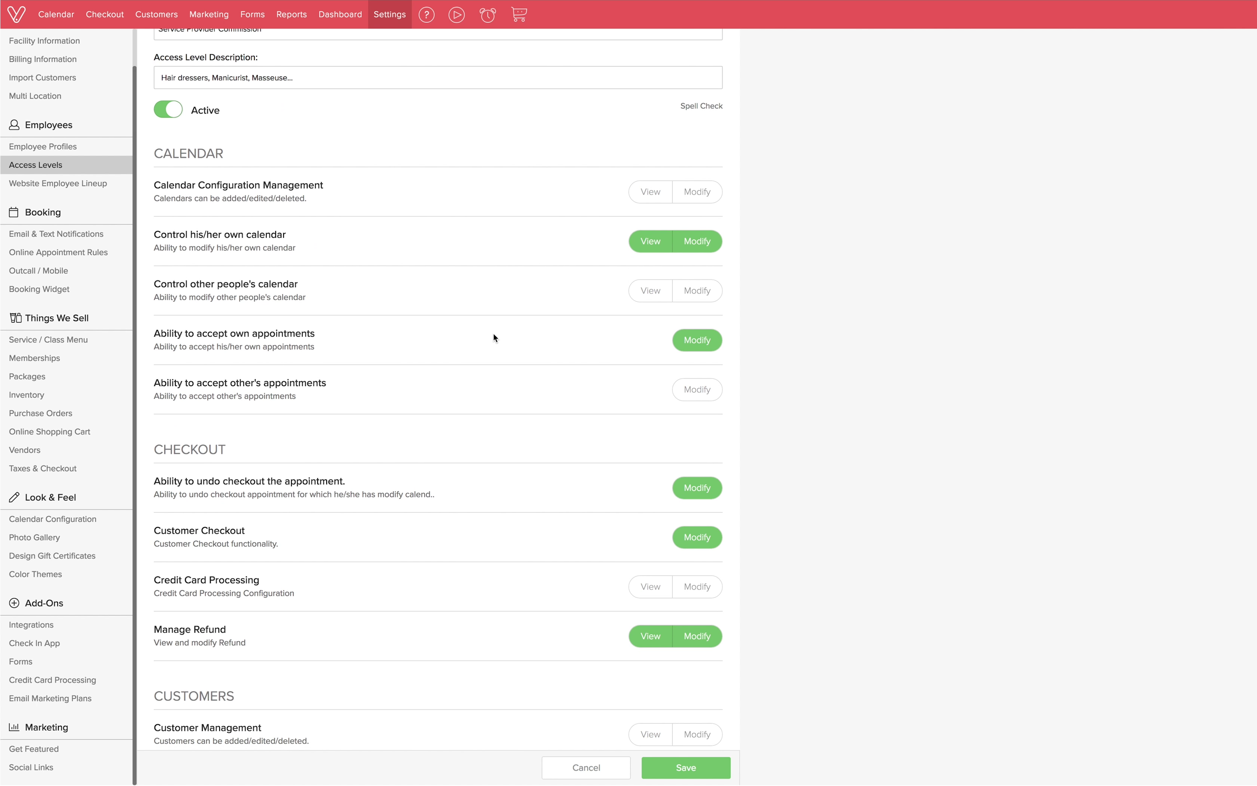
left_click(682, 487)
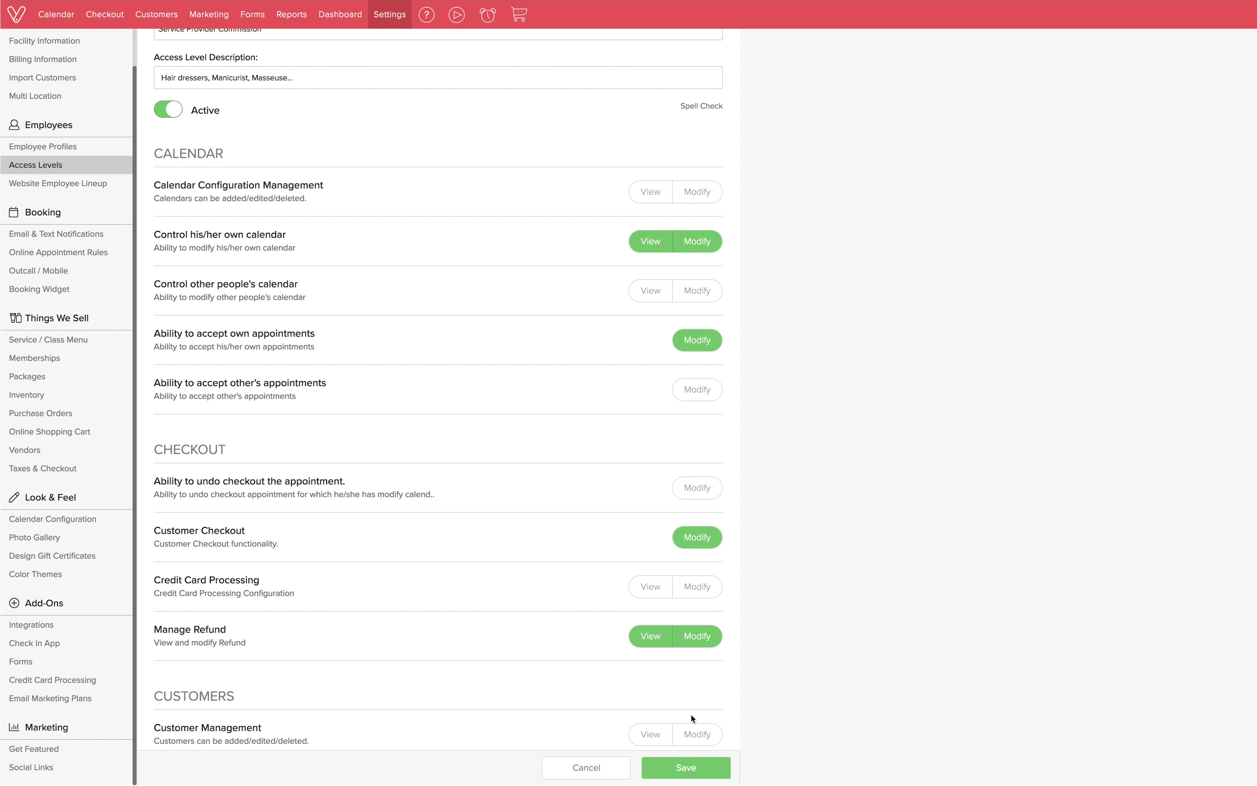
left_click(685, 767)
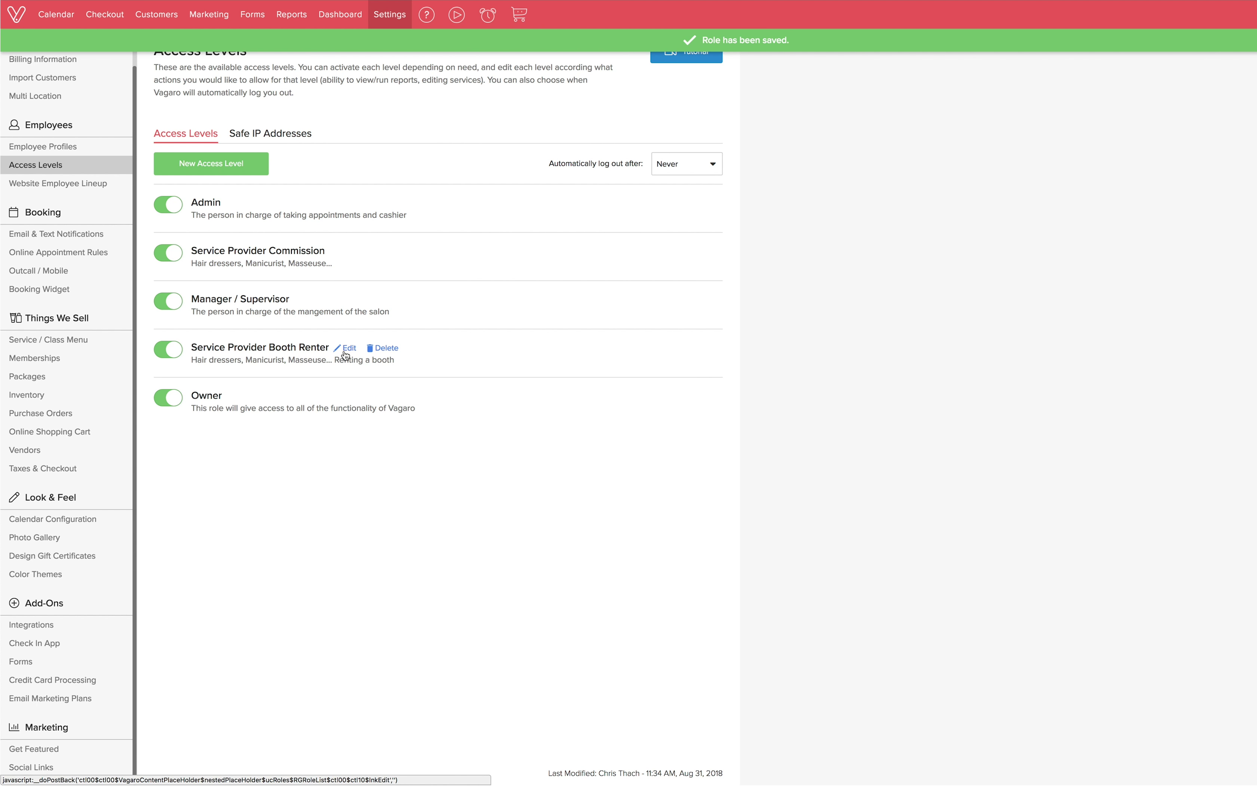
Turn off 'Ability to undo checkout' for Service Provider Booth Renter and save the role.
left_click(344, 351)
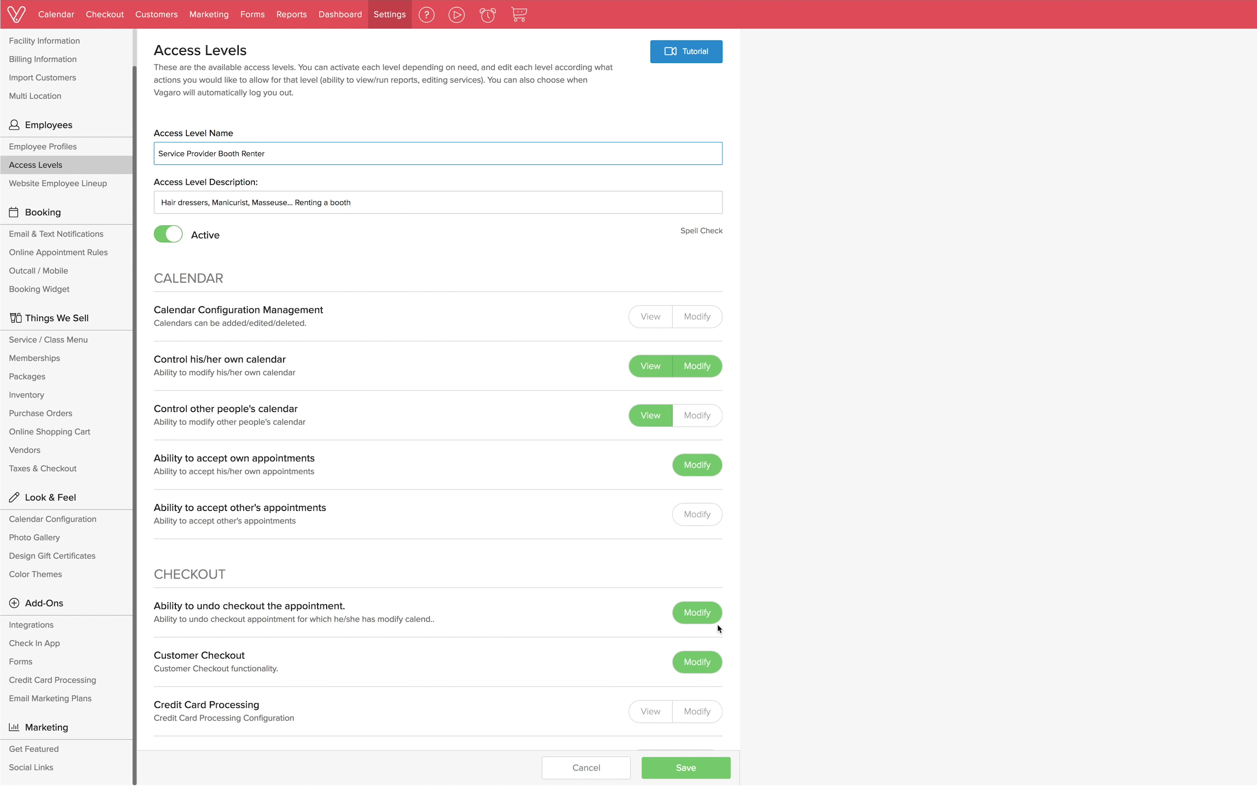
left_click(713, 620)
scroll(711, 675, "down", 1)
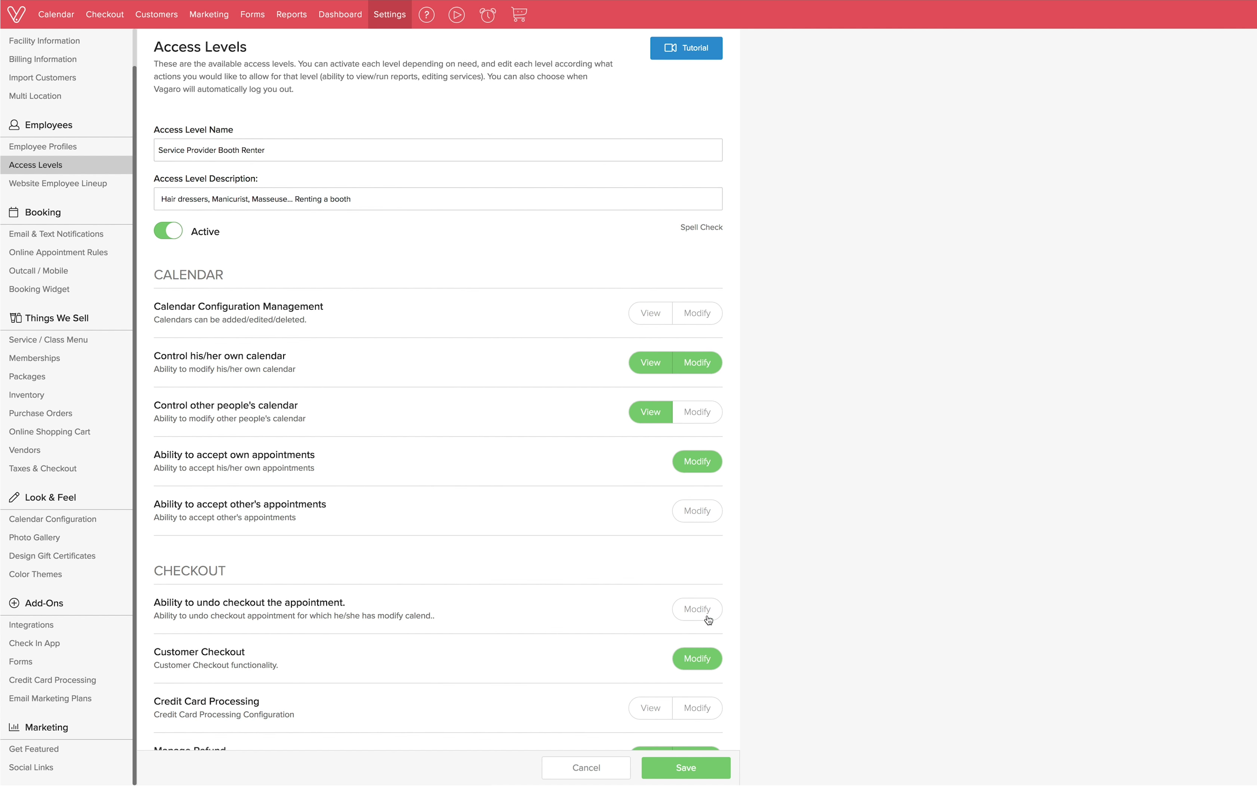
left_click(713, 775)
mouse_move(352, 352)
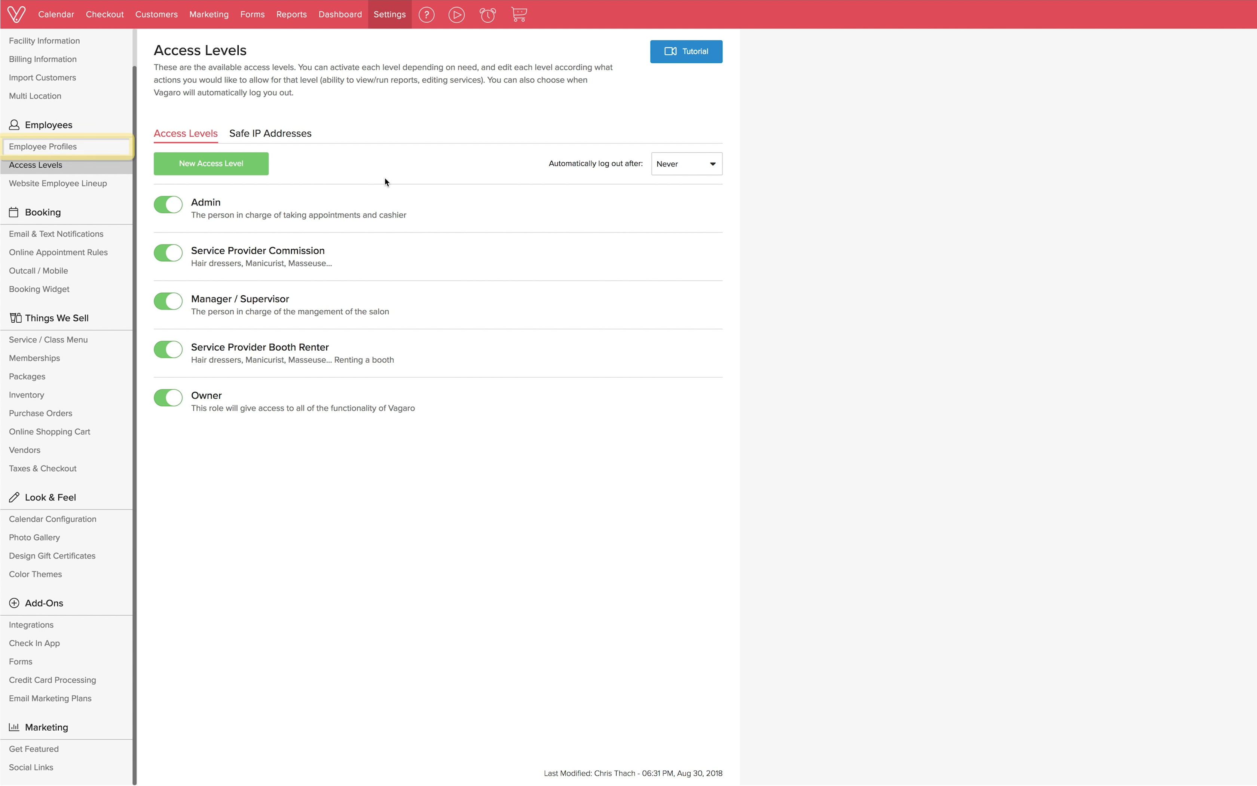
On the first employee's Password & Security tab, set Access Level to Manager / Supervisor and save.
left_click(48, 147)
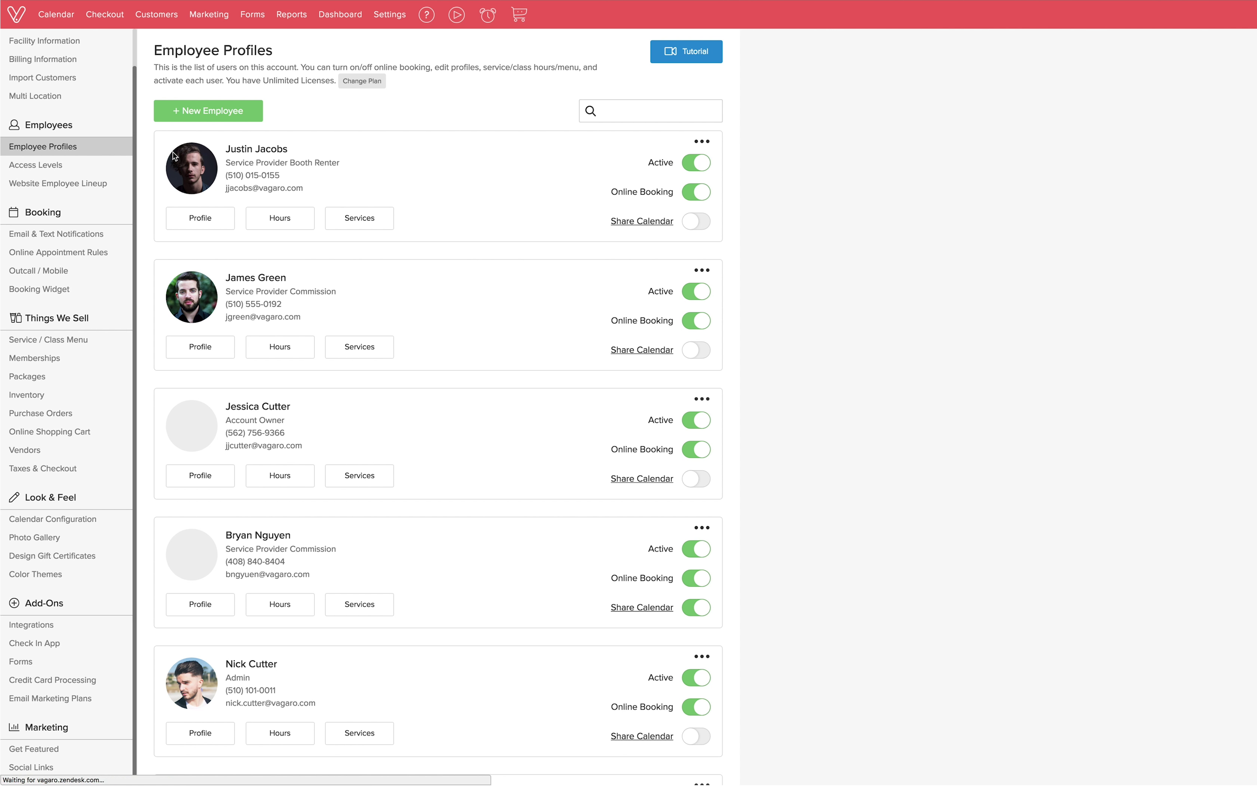
left_click(220, 223)
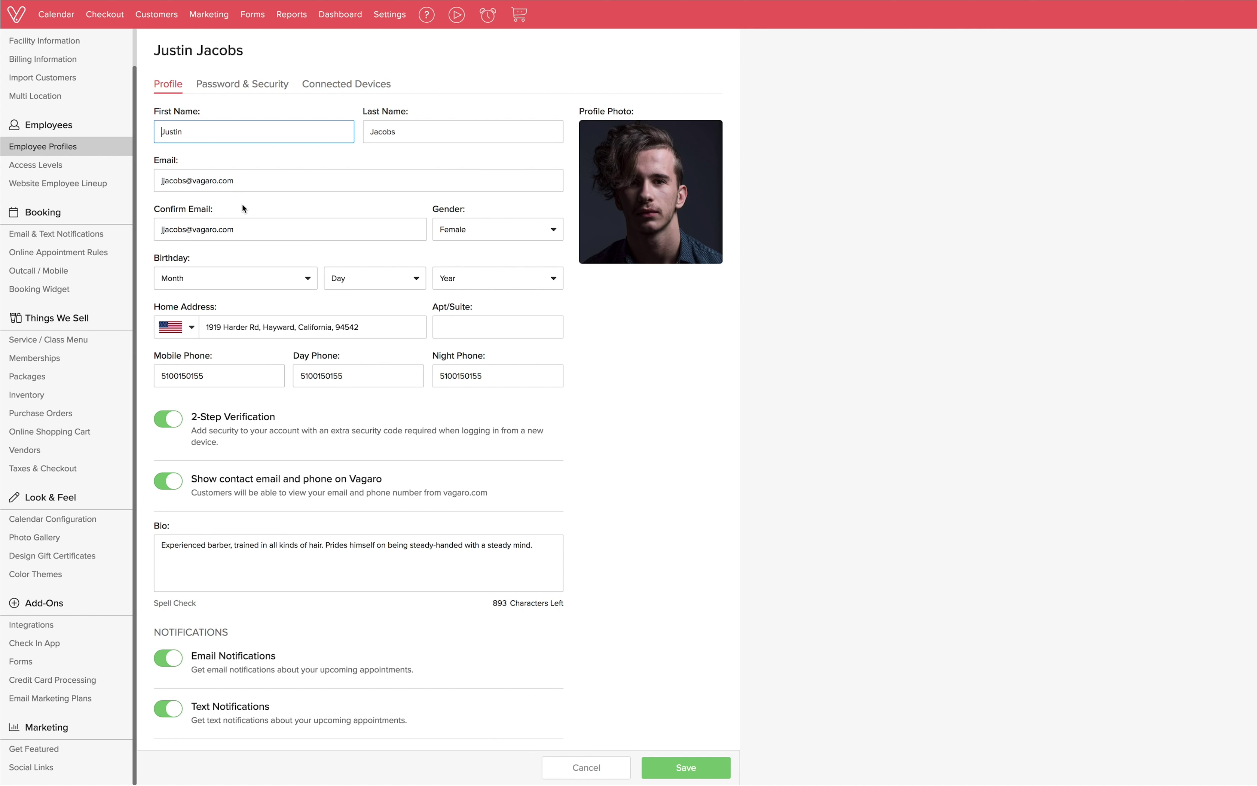
left_click(253, 89)
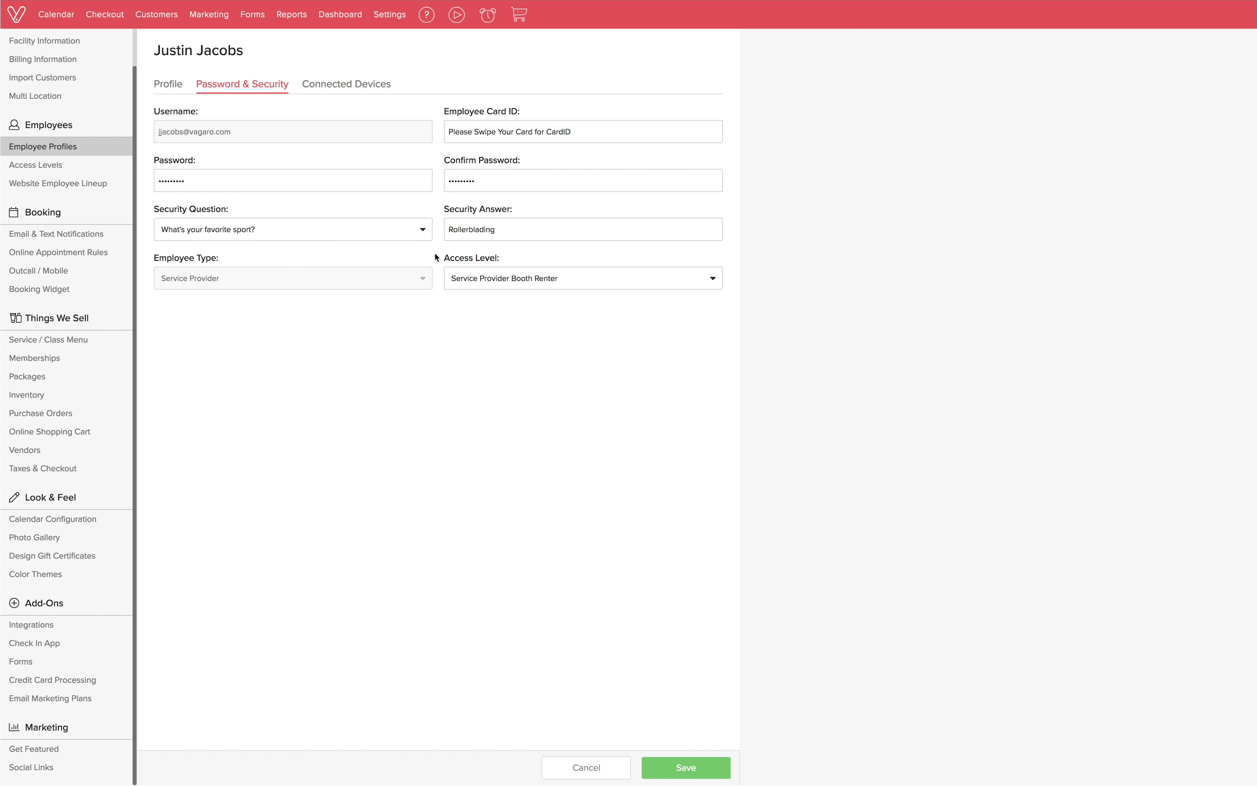
left_click(479, 287)
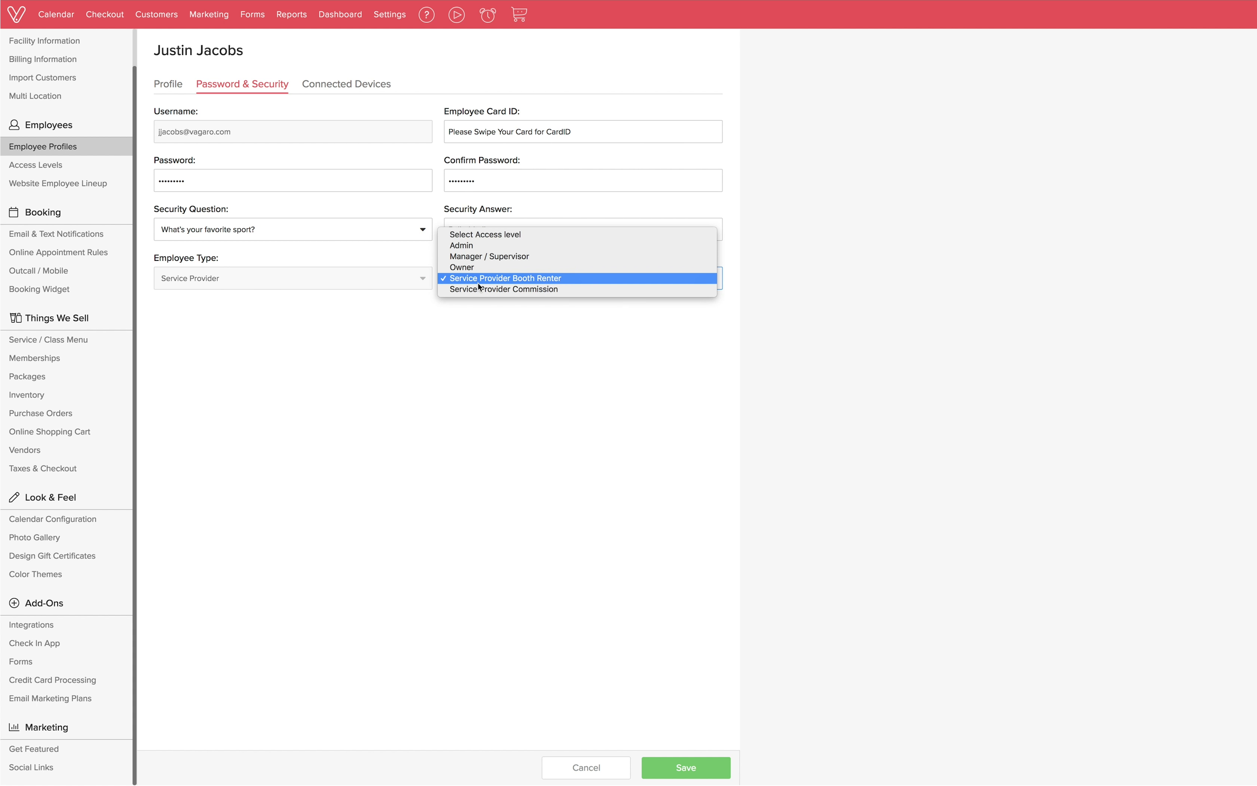
left_click(479, 258)
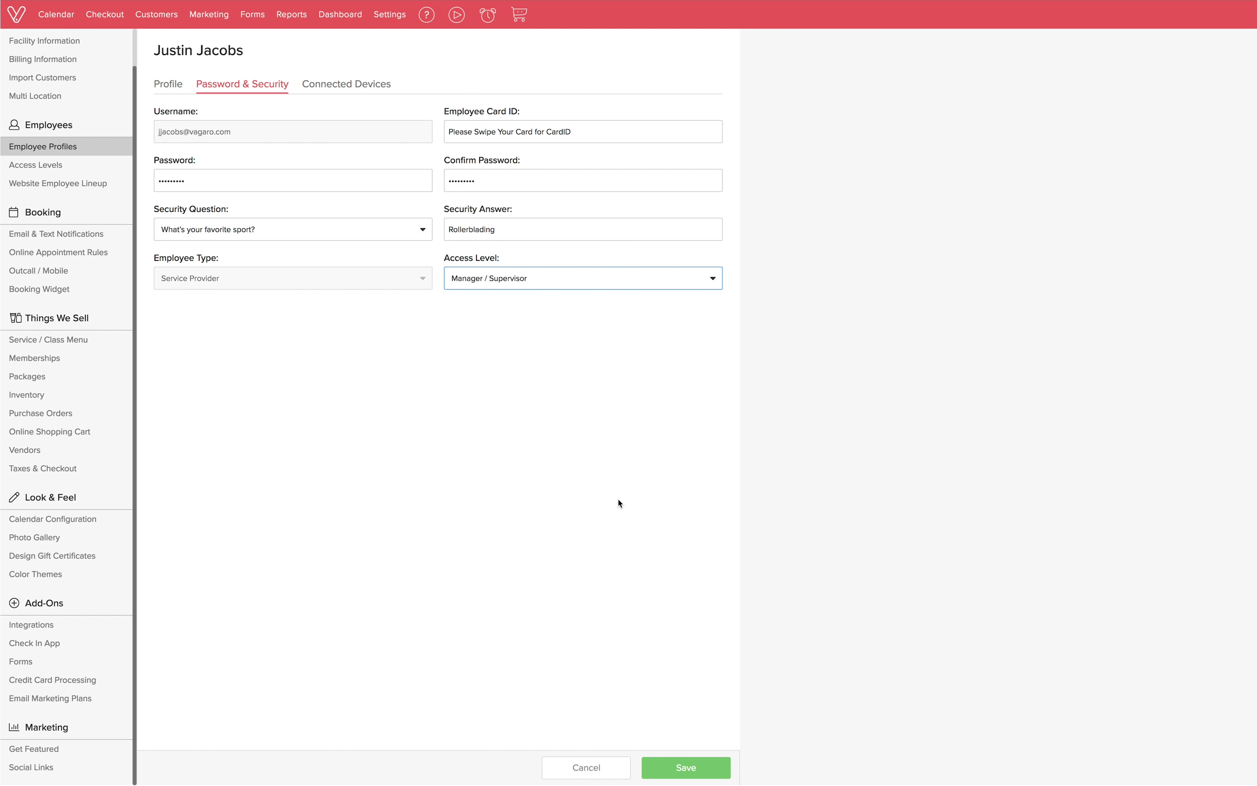
left_click(702, 774)
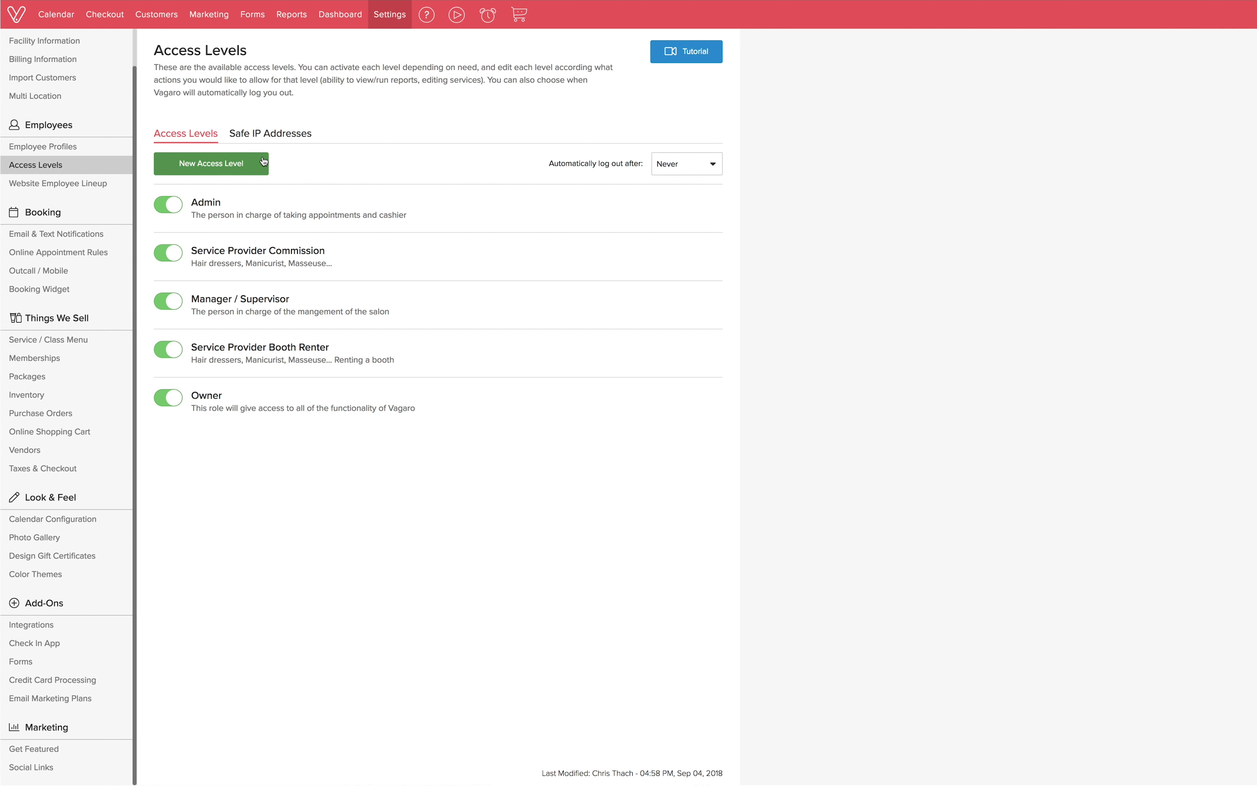
left_click(264, 162)
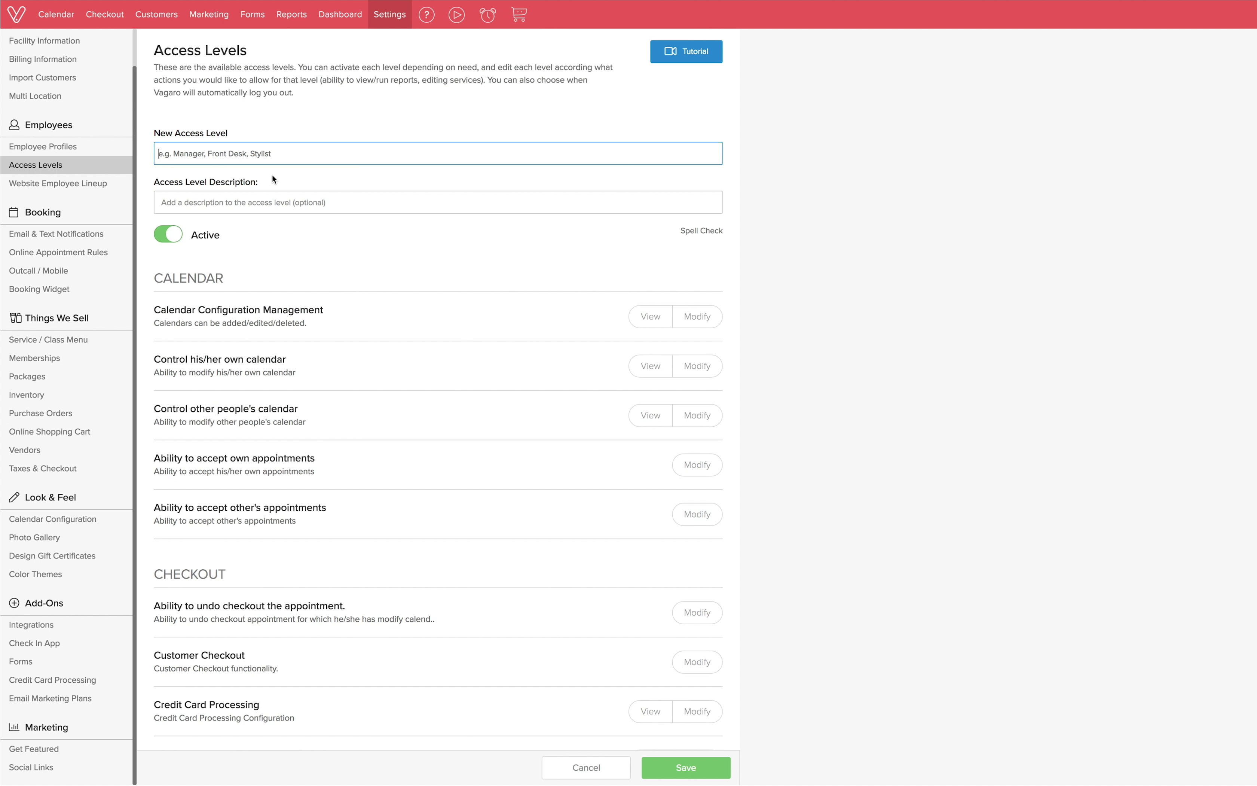
left_click(247, 154)
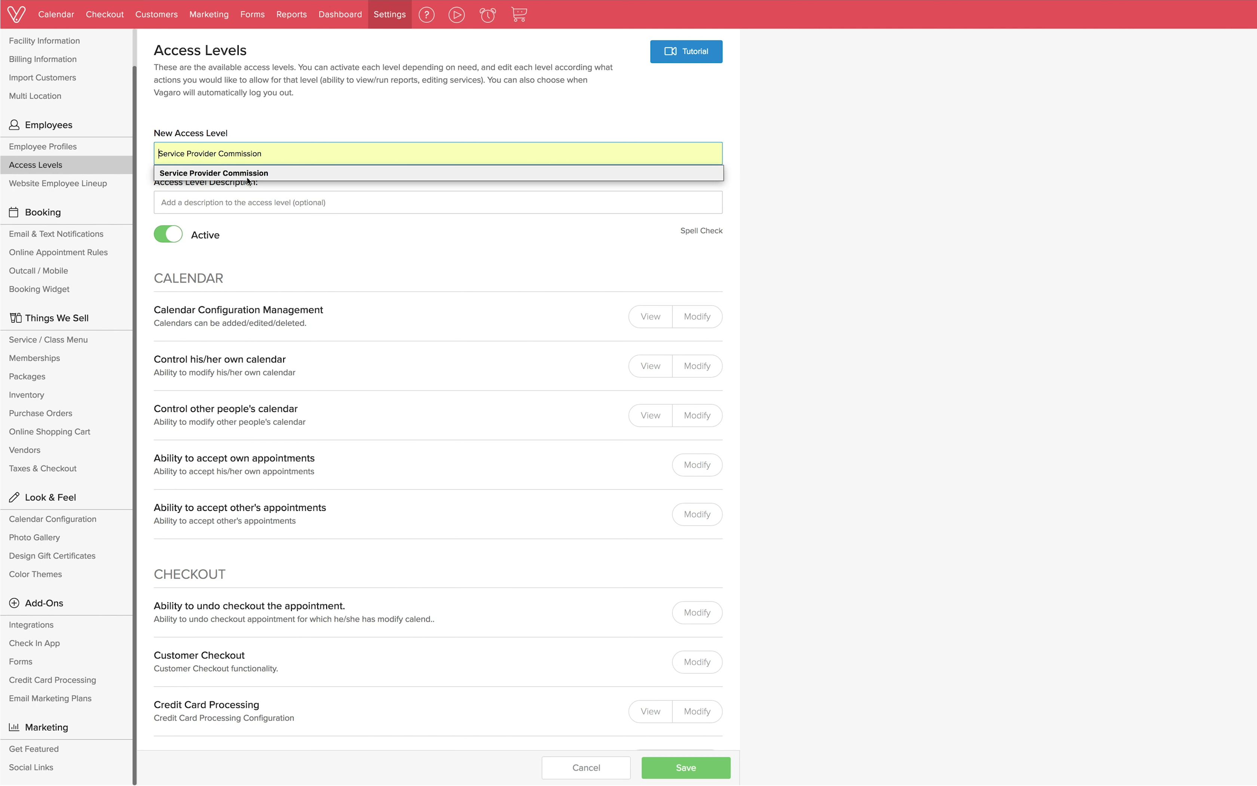
left_click(245, 202)
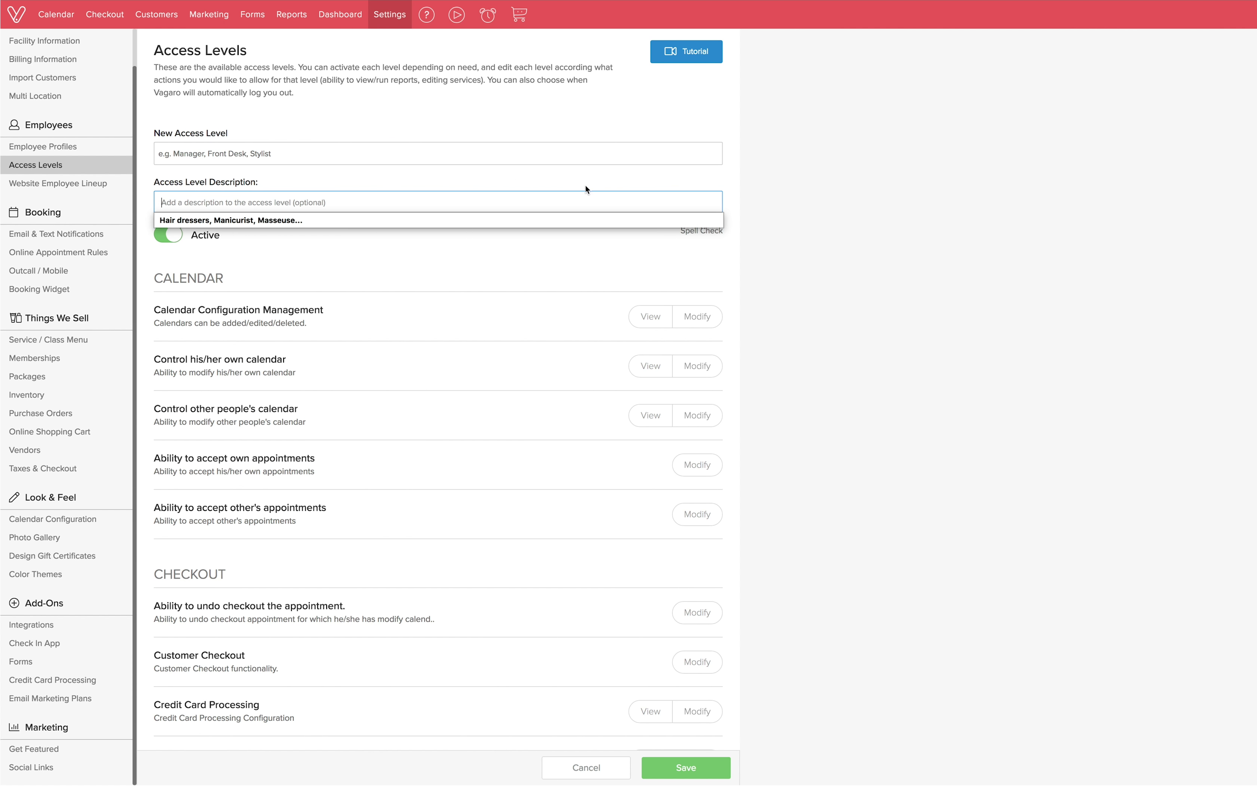
scroll(767, 264, "down", 1)
left_click(691, 765)
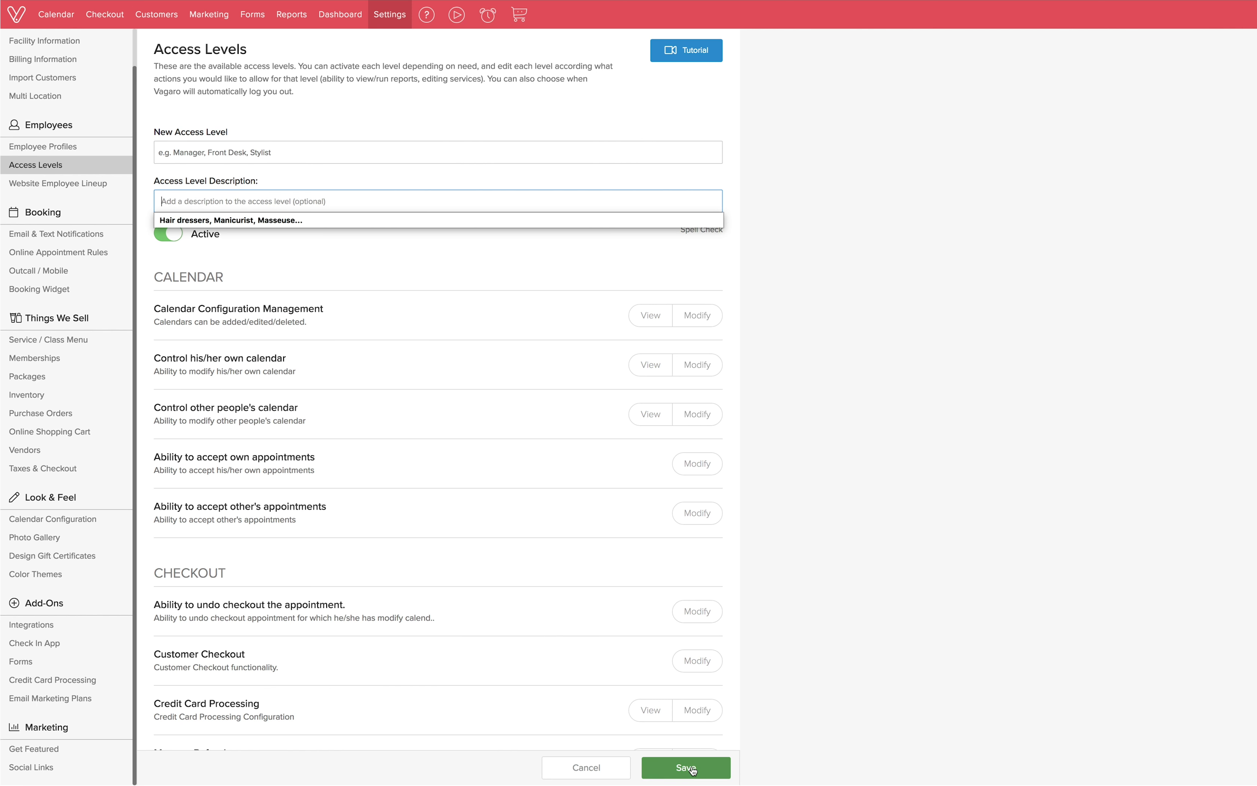
mouse_move(281, 203)
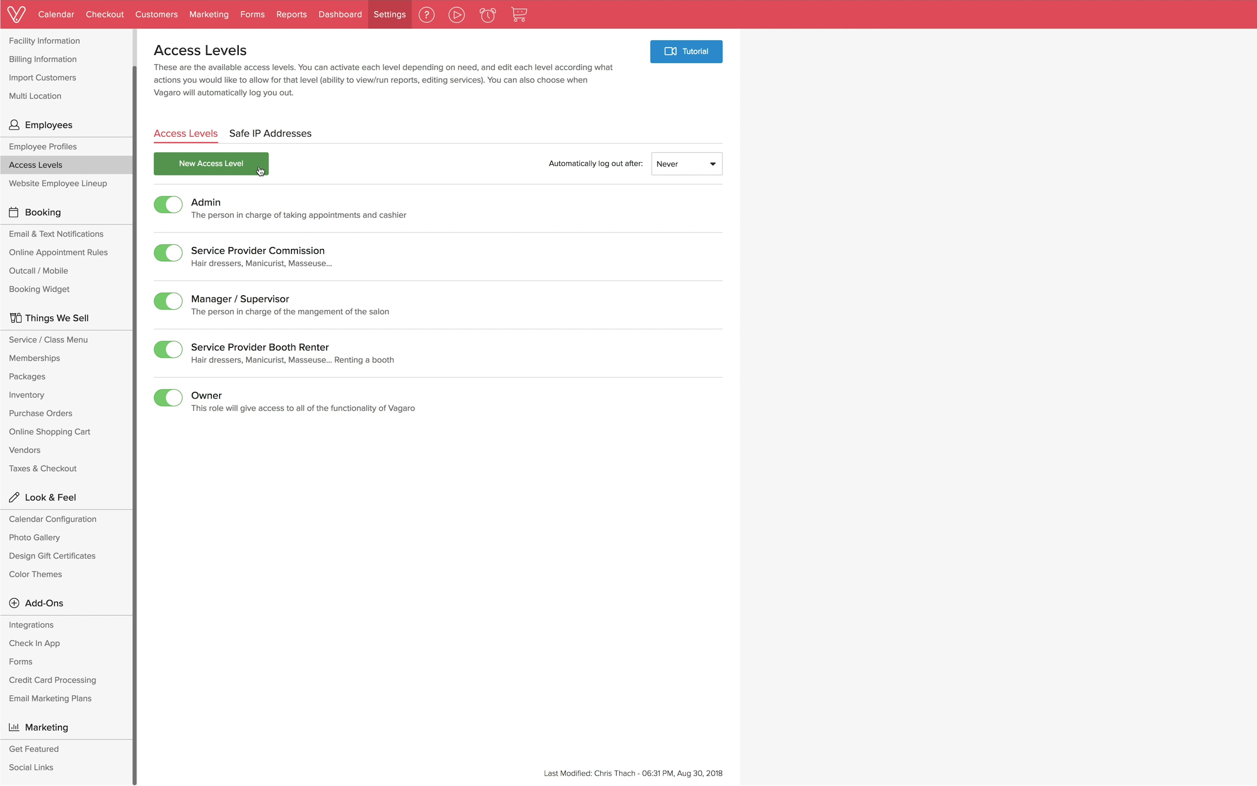
View the three saved safe IP addresses, opening and dismissing the Add IP Address form without adding one.
left_click(290, 137)
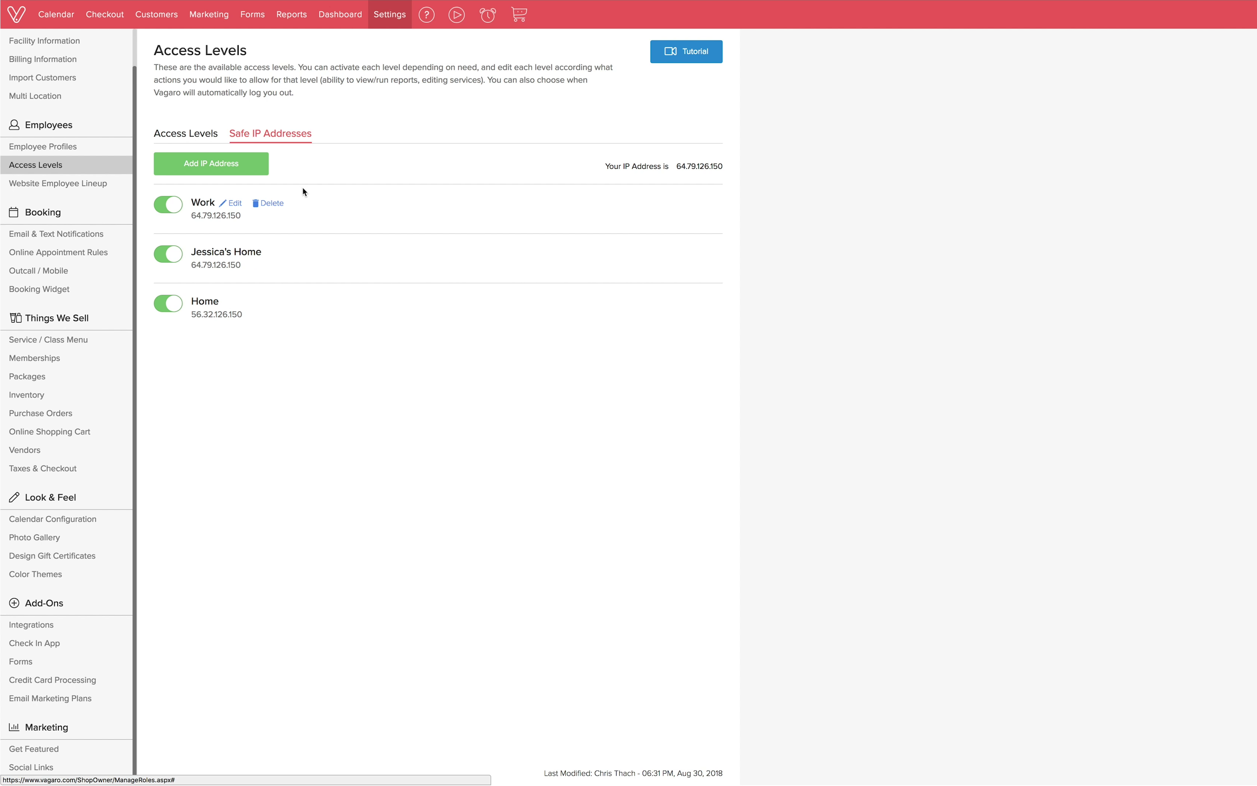
mouse_move(324, 238)
mouse_move(352, 297)
left_click(251, 165)
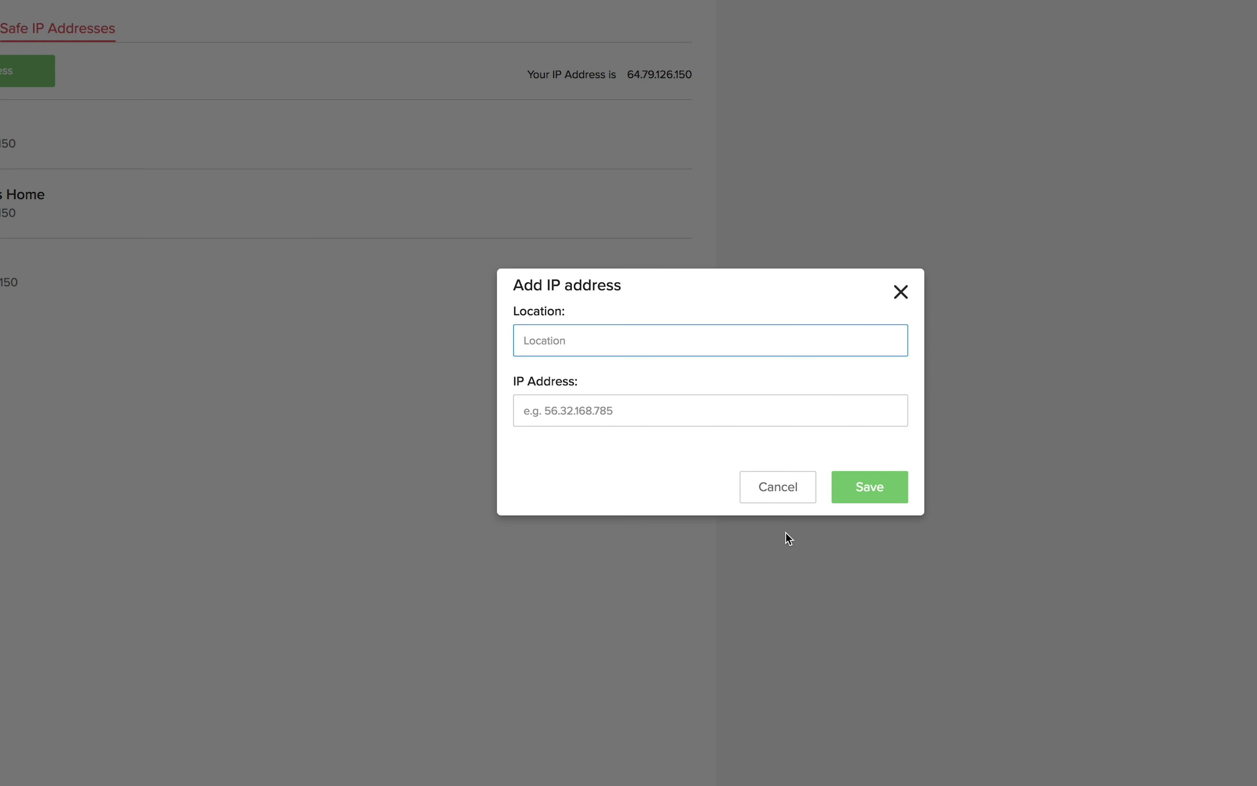
left_click(908, 537)
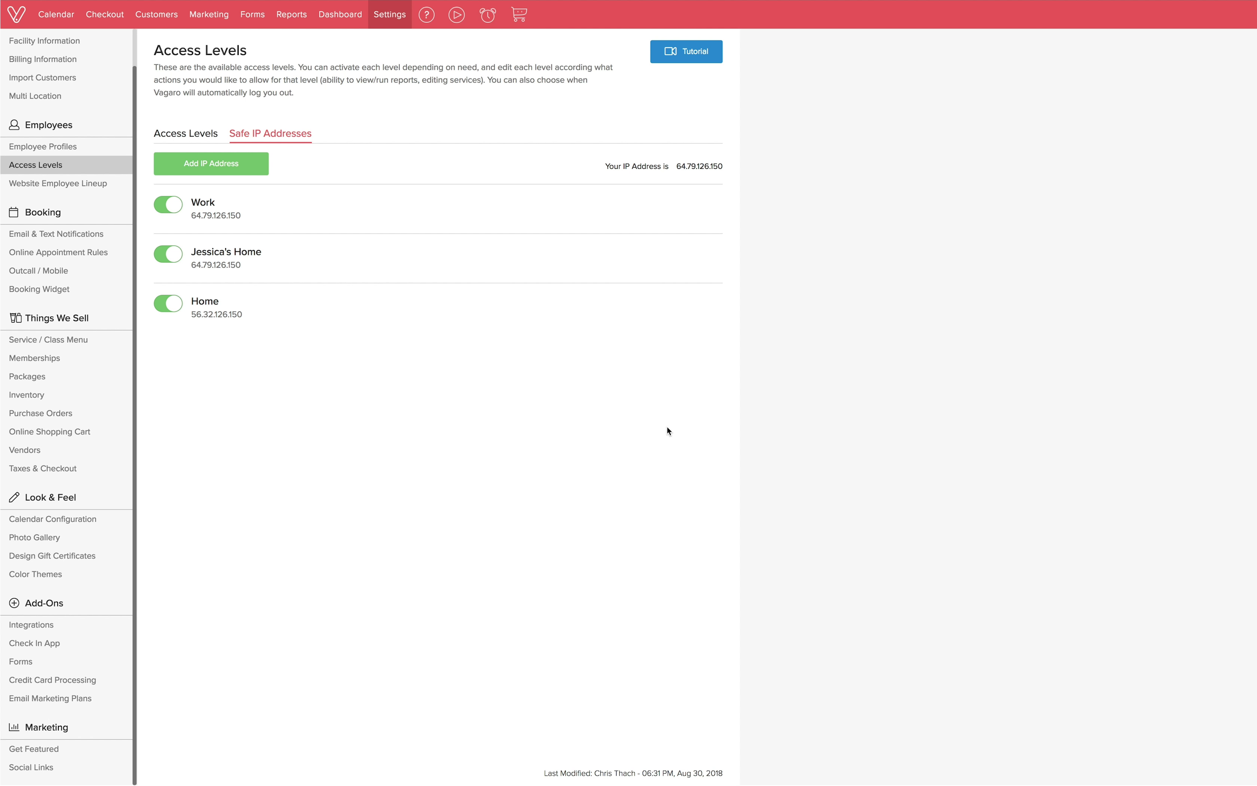
On the Access Levels tab, change 'Automatically log out after' from Never to 3 minutes.
left_click(188, 137)
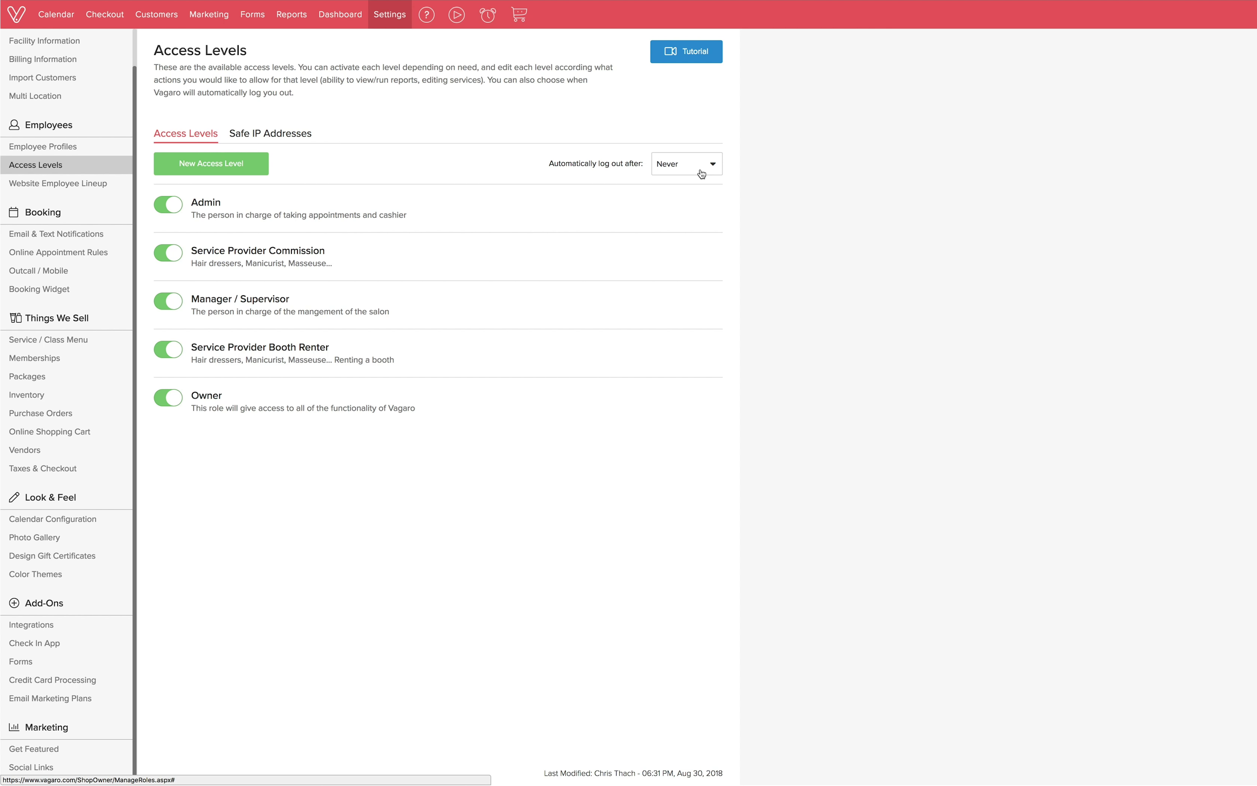
left_click(701, 174)
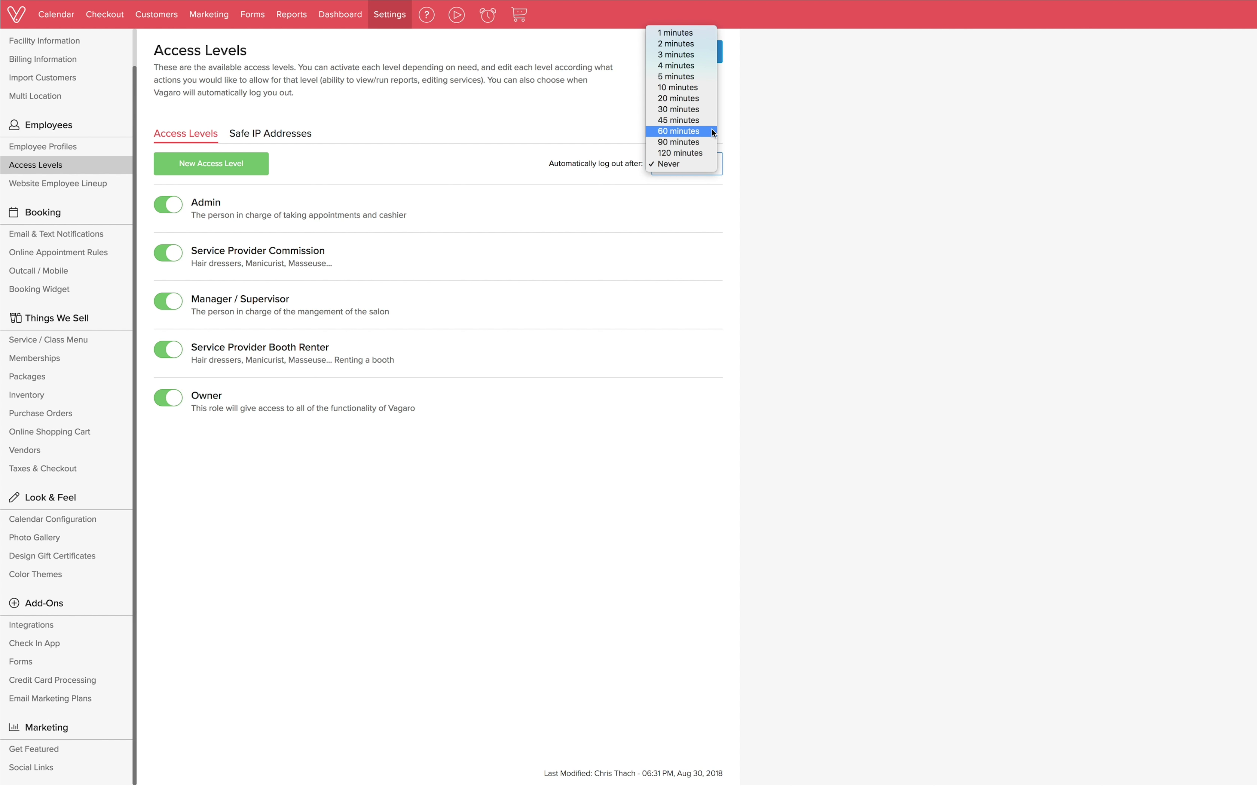
left_click(704, 56)
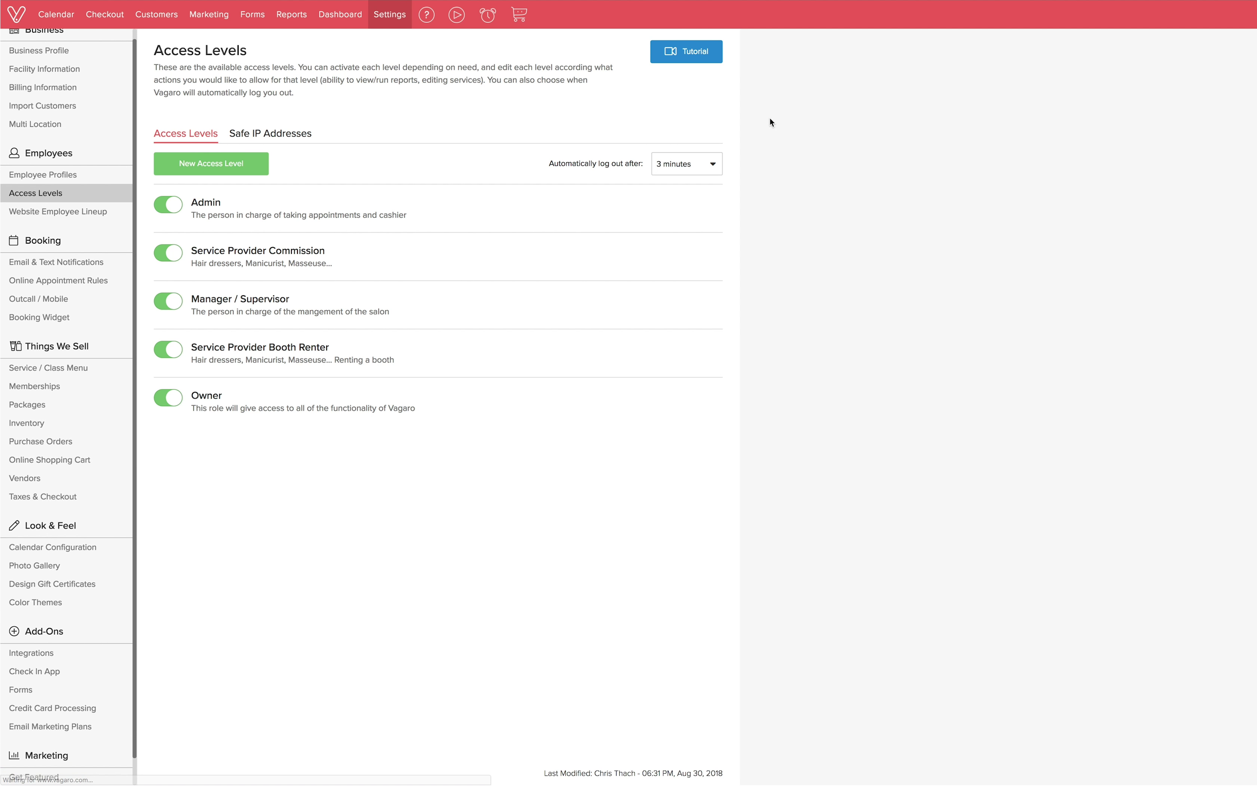